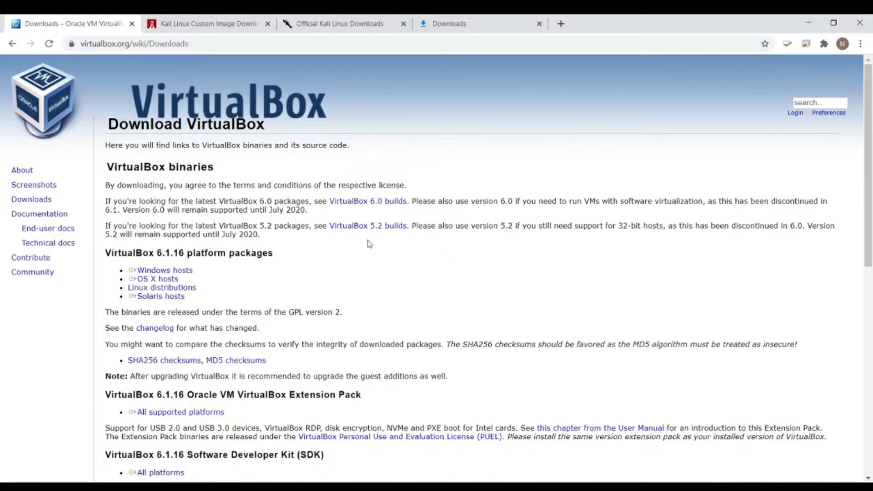
Step: Download the VirtualBox 6.1.16 Windows hosts installer and the Extension Pack for all supported platforms
{"action": "left_click", "coordinate": [186, 272]}
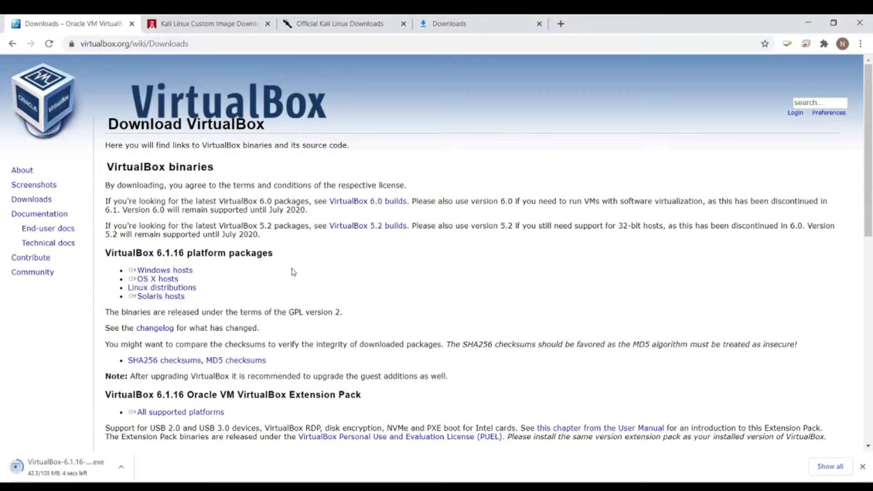
{"action": "scroll", "coordinate": [293, 272], "scroll_direction": "down", "scroll_amount": 1}
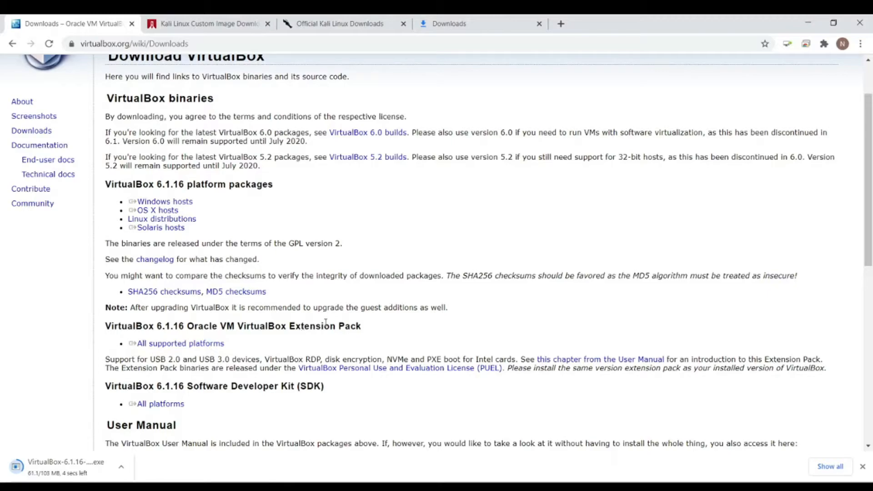
{"action": "triple_click", "coordinate": [187, 348]}
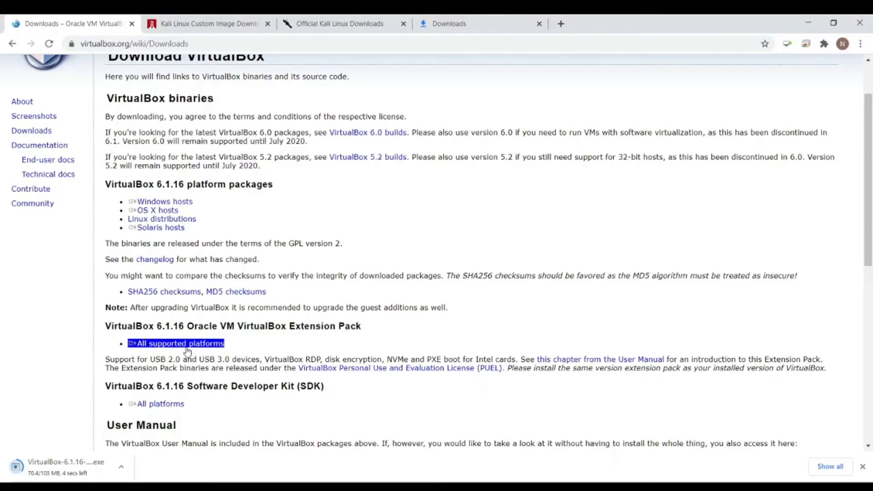
{"action": "triple_click", "coordinate": [232, 293]}
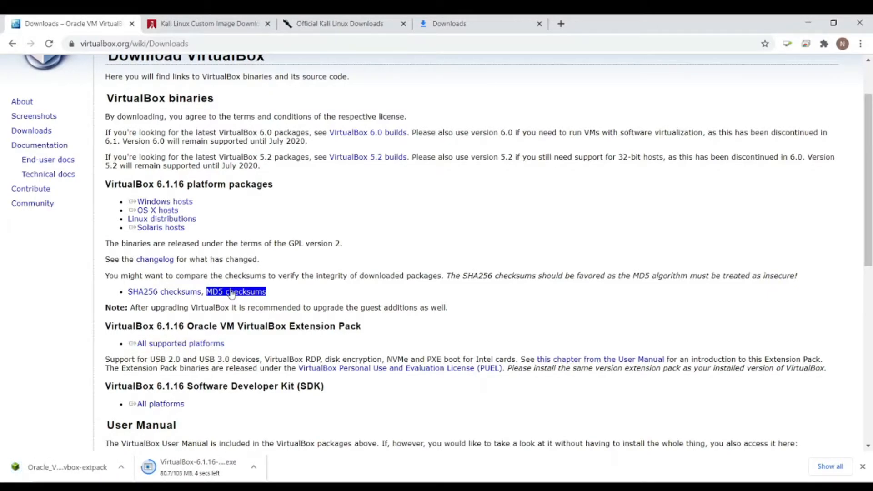
Step: Download the Kali Linux VirtualBox 64-Bit (OVA) 2020.4 image and glance at the official Kali installer downloads
{"action": "key", "text": "ctrl+Tab"}
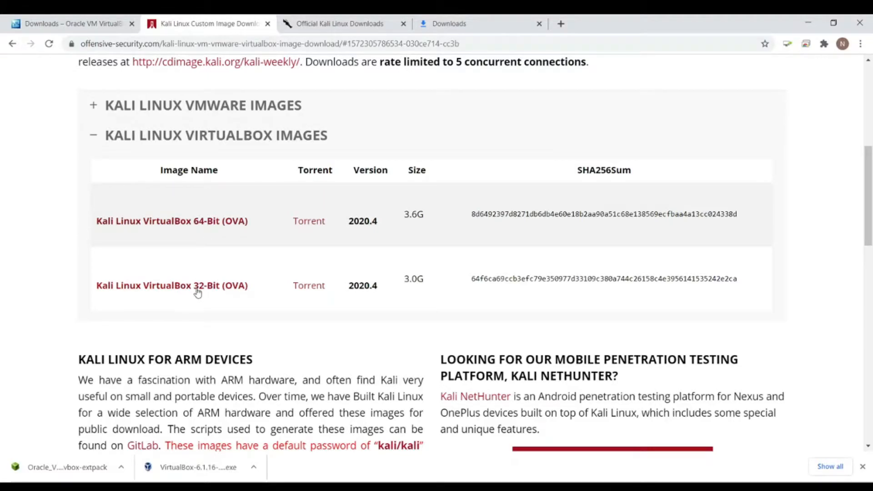
{"action": "left_click", "coordinate": [190, 222]}
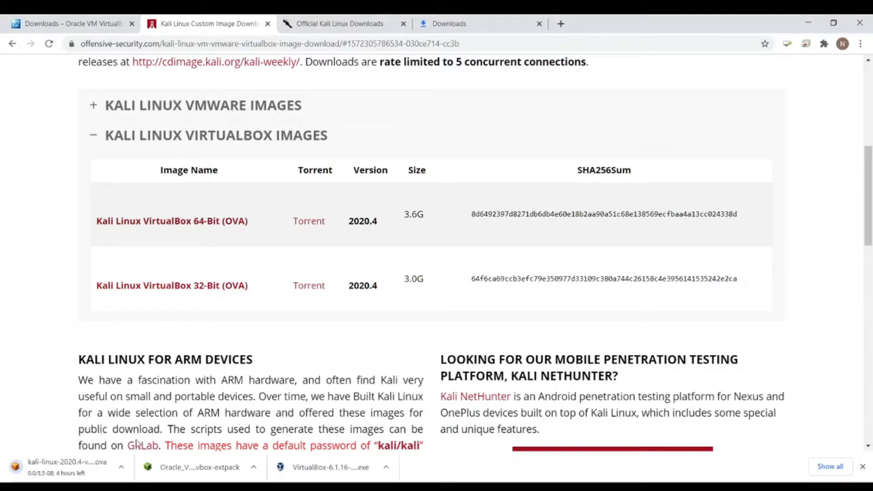
{"action": "key", "text": "ctrl+Tab"}
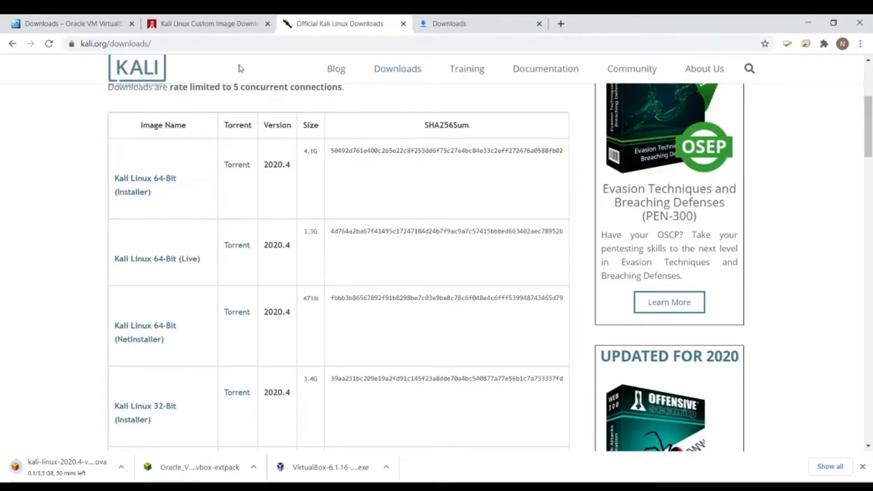
{"action": "left_click", "coordinate": [213, 28]}
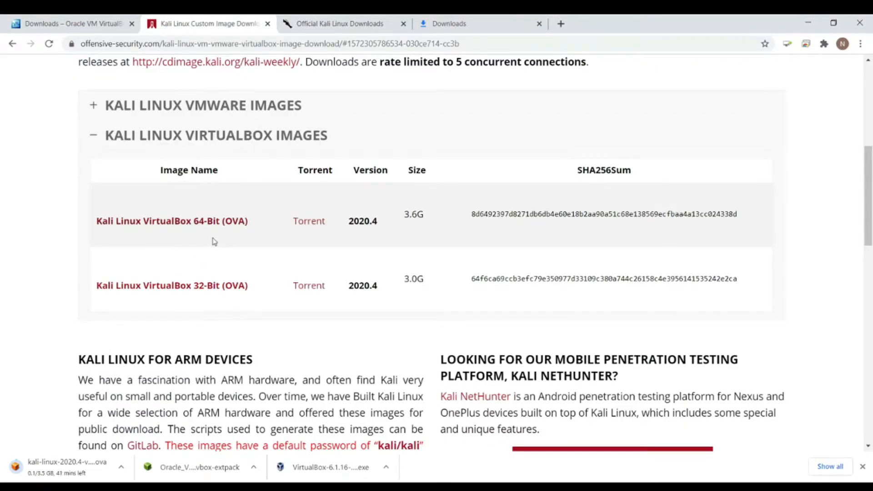
{"action": "scroll", "coordinate": [214, 241], "scroll_direction": "up", "scroll_amount": 1}
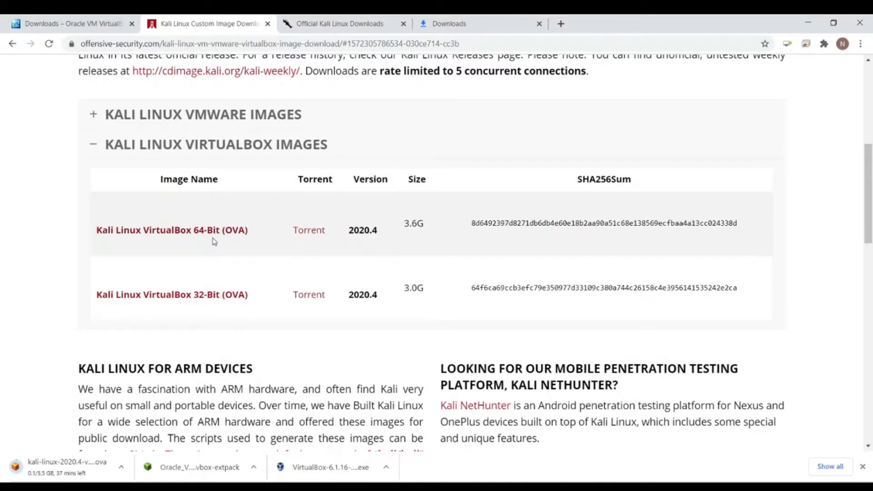
{"action": "scroll", "coordinate": [214, 242], "scroll_direction": "up", "scroll_amount": 1}
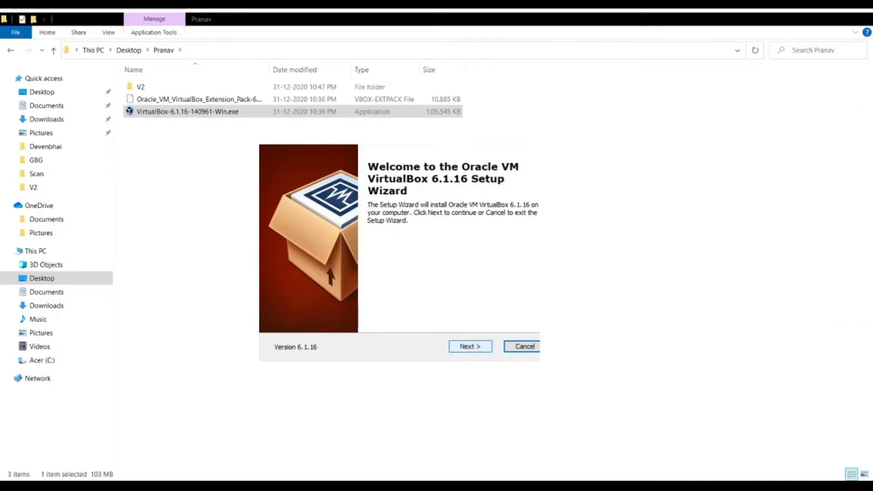
Step: Install VirtualBox 6.1.16 with the default features, location and shortcut options, and start it after installation
{"action": "left_click", "coordinate": [470, 346]}
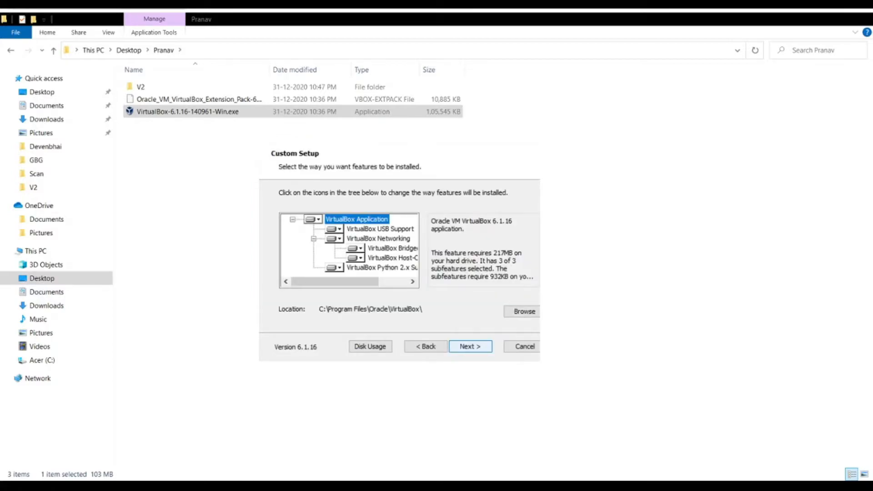
{"action": "left_click", "coordinate": [470, 347]}
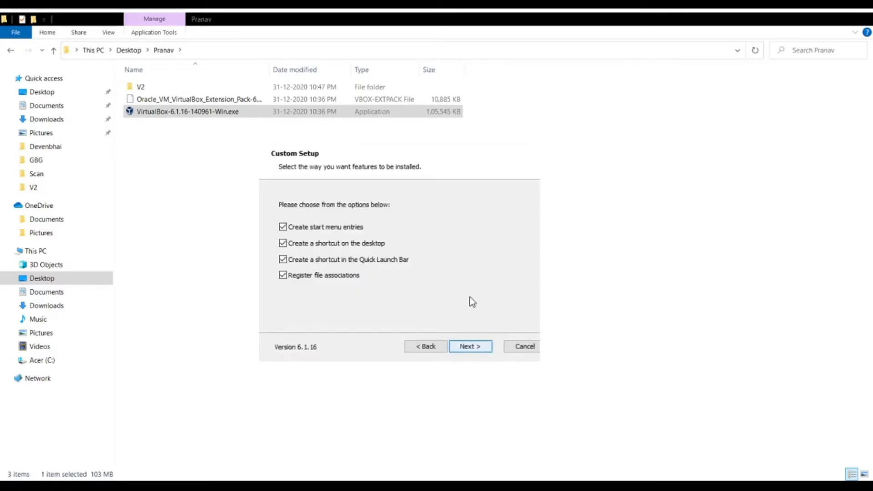
{"action": "left_click", "coordinate": [470, 347]}
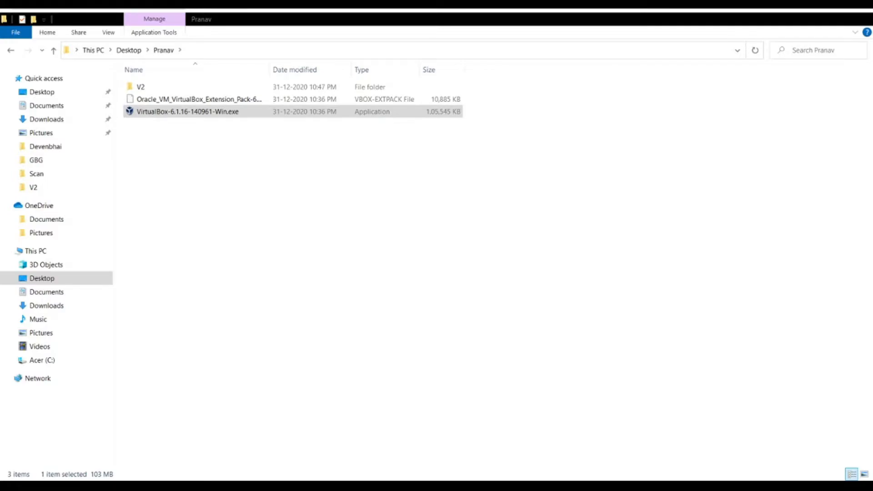
{"action": "left_click", "coordinate": [470, 347]}
{"action": "left_click", "coordinate": [471, 346]}
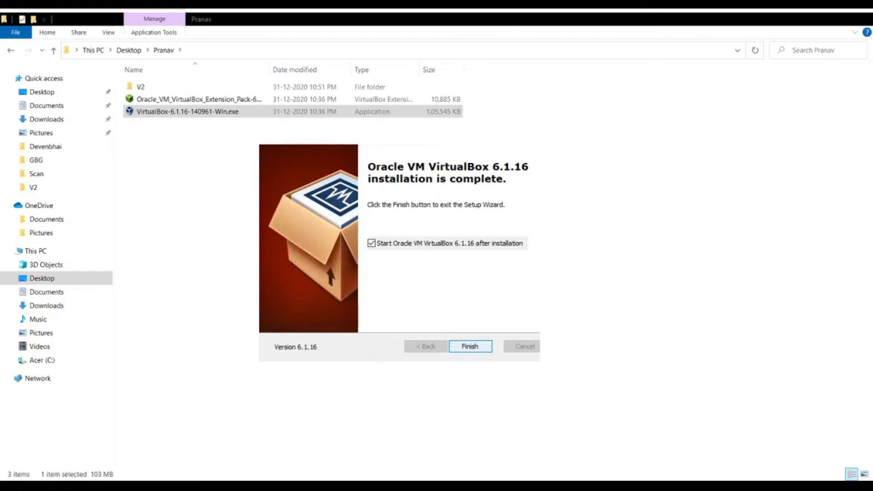
{"action": "left_click", "coordinate": [470, 346]}
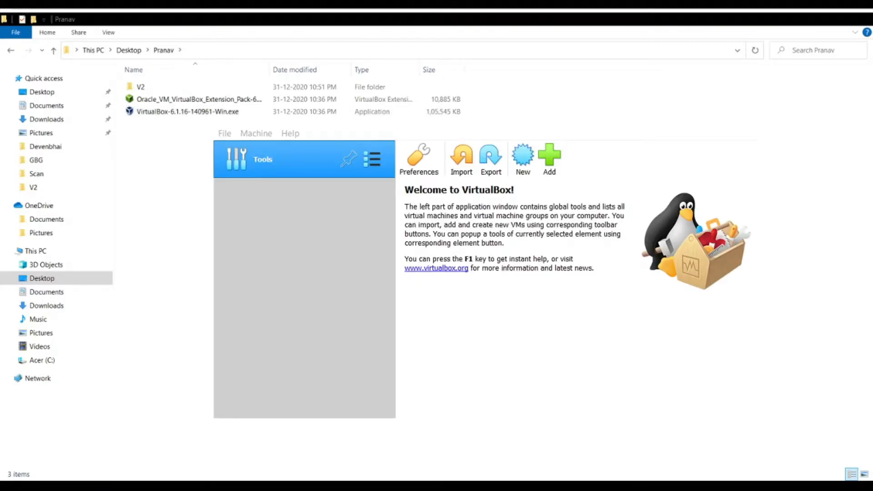
Step: Install the downloaded Oracle VM VirtualBox Extension Pack and accept its license agreement
{"action": "double_click", "coordinate": [251, 104]}
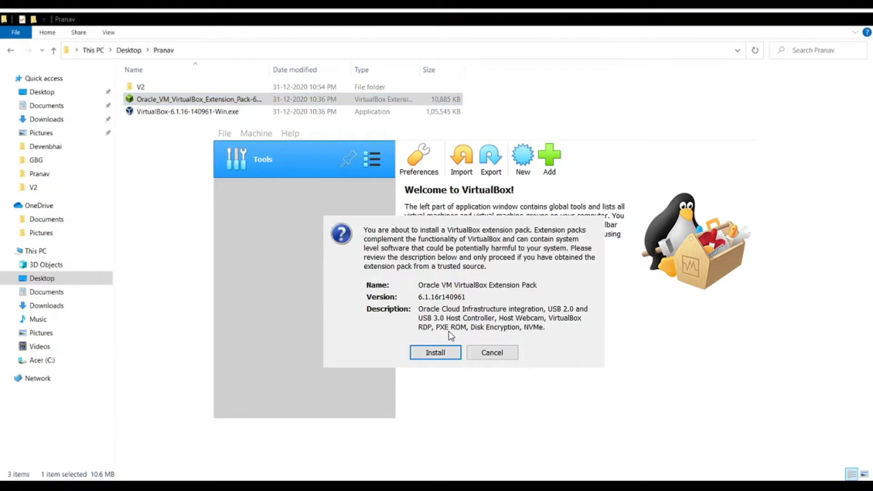
{"action": "left_click", "coordinate": [436, 353]}
{"action": "scroll", "coordinate": [598, 436], "scroll_direction": "down", "scroll_amount": 10}
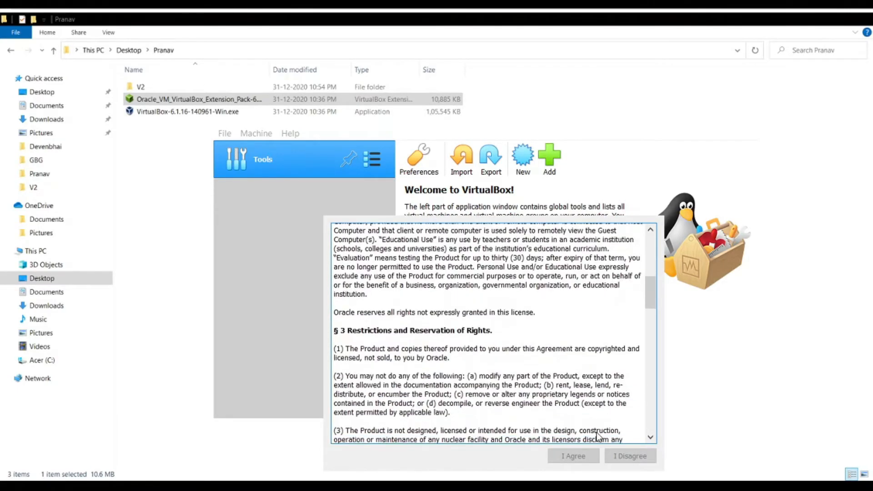
{"action": "scroll", "coordinate": [568, 410], "scroll_direction": "down", "scroll_amount": 15}
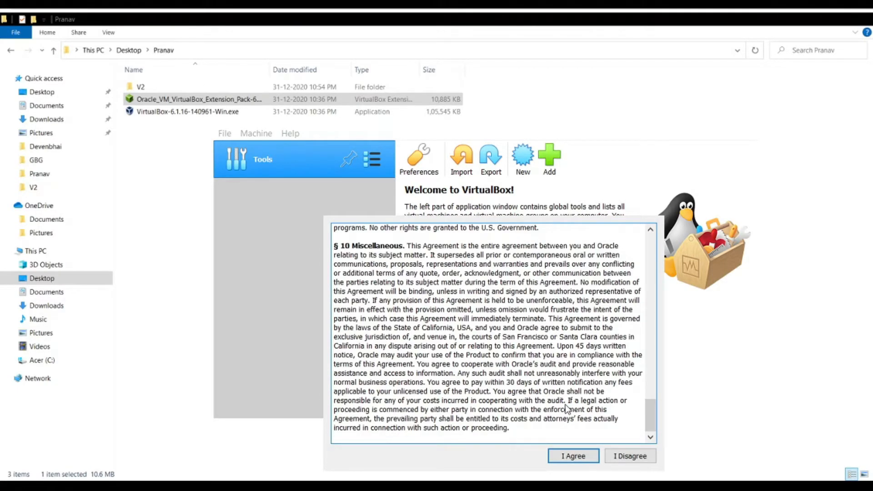
{"action": "left_click", "coordinate": [574, 456]}
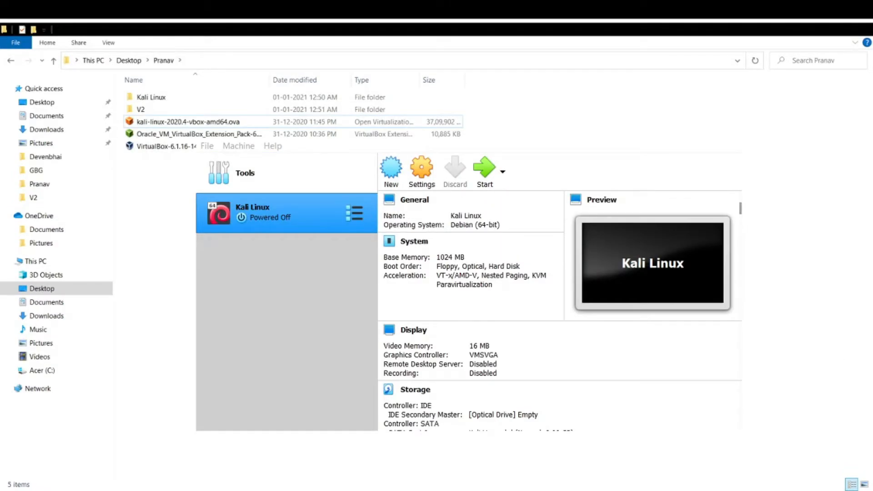
Step: Import the kali-linux-2020.4-vbox-amd64.ova appliance into VirtualBox with its suggested settings
{"action": "left_click", "coordinate": [242, 127]}
{"action": "double_click", "coordinate": [242, 127]}
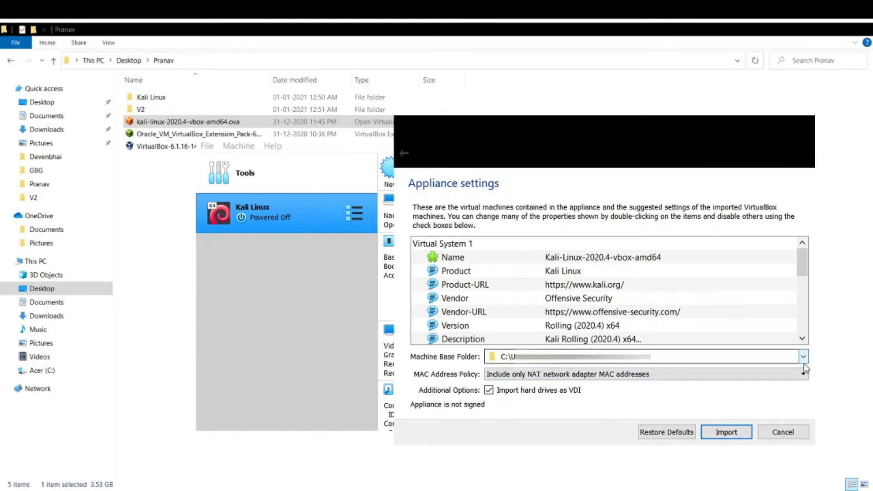
{"action": "left_click", "coordinate": [733, 433]}
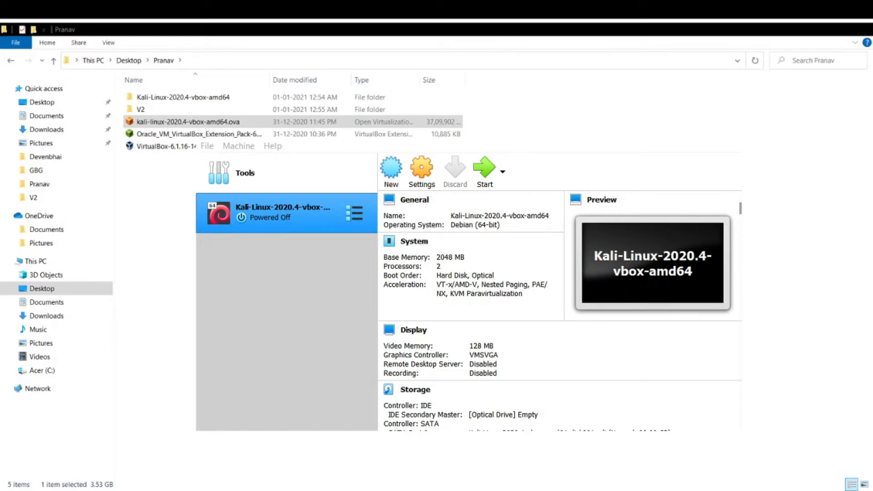
Step: Start the Kali-Linux-2020.4-vbox-amd64 virtual machine and log in as kali with the account password
{"action": "left_click", "coordinate": [485, 171]}
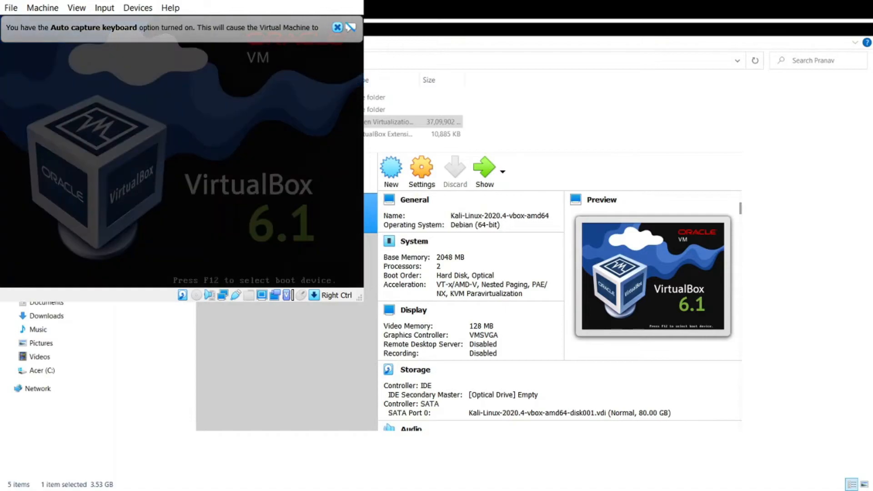
{"action": "left_click_drag", "start_coordinate": [182, 1], "coordinate": [495, 133]}
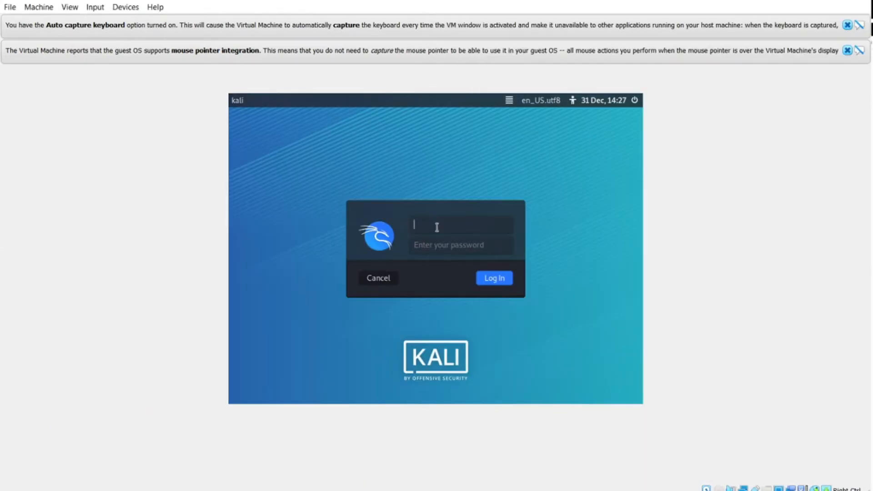
{"action": "type", "text": "kali"}
{"action": "key", "text": "Tab"}
{"action": "type", "text": "kali"}
{"action": "key", "text": "Return"}
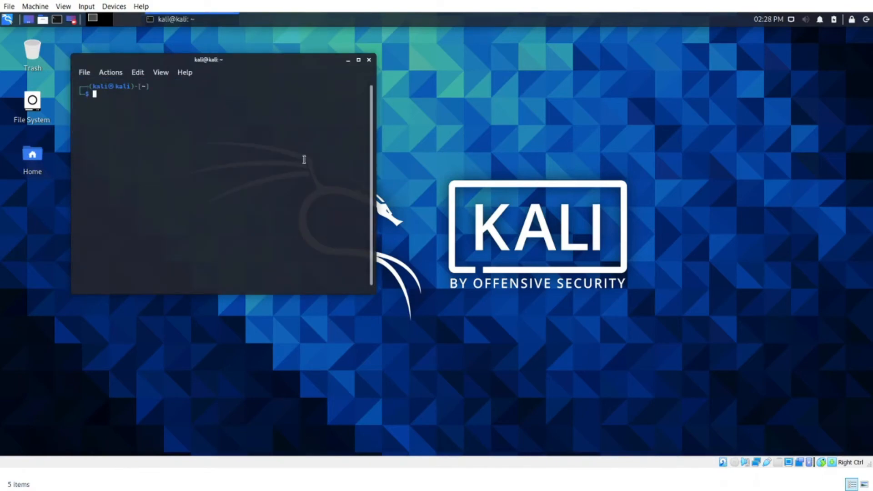
Step: List the home directory with ls and print the working directory with pwd in the Kali terminal
{"action": "type", "text": "ls"}
{"action": "key", "text": "Return"}
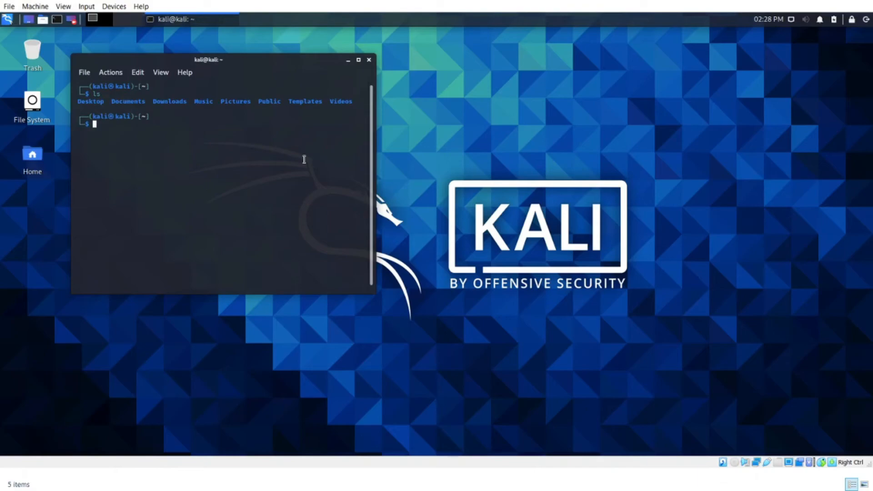
{"action": "type", "text": "pwd"}
{"action": "key", "text": "Return"}
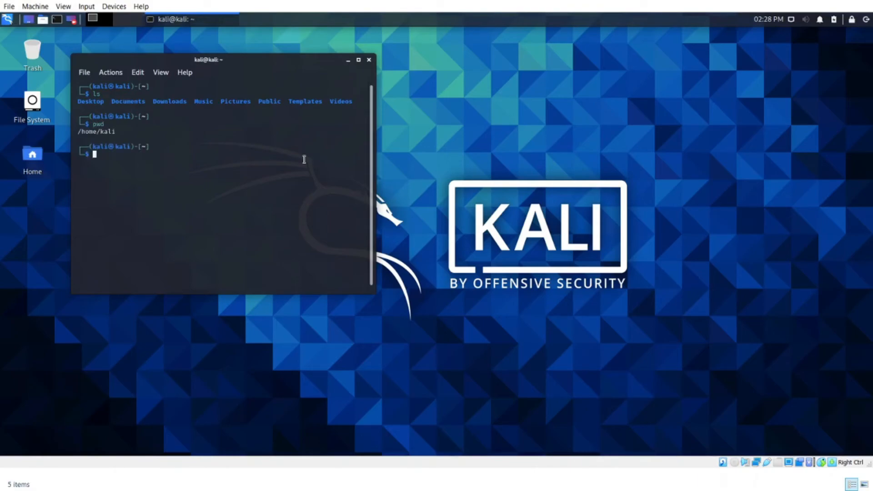
{"action": "left_click", "coordinate": [7, 20]}
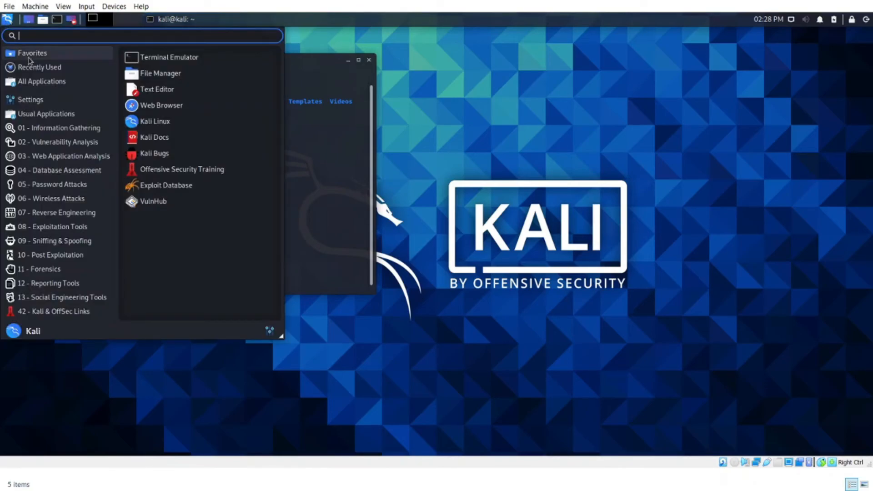
{"action": "left_click", "coordinate": [40, 141]}
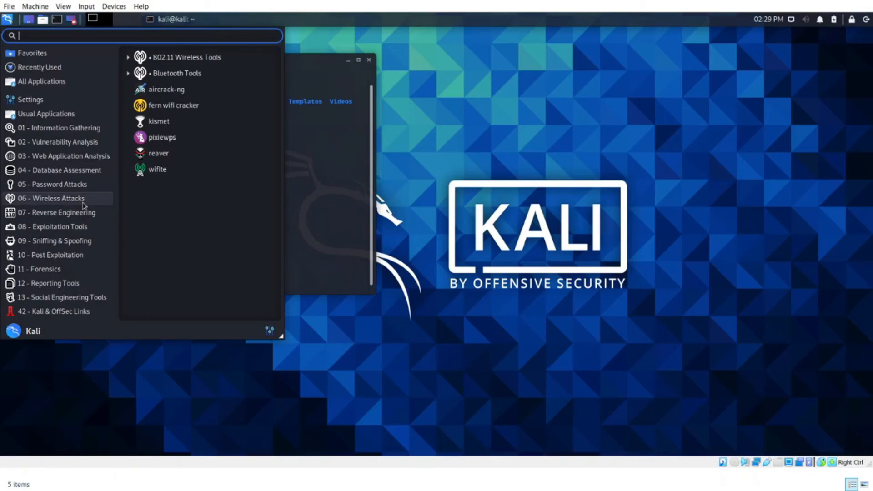
{"action": "left_click", "coordinate": [327, 200]}
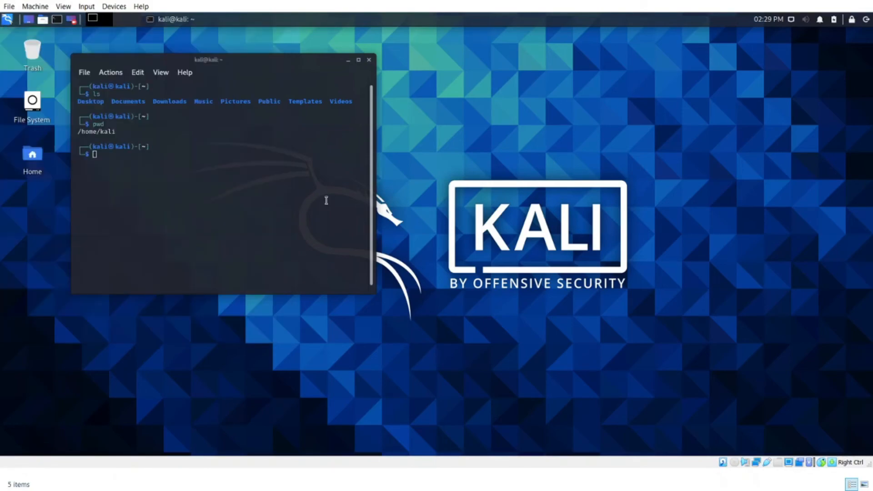